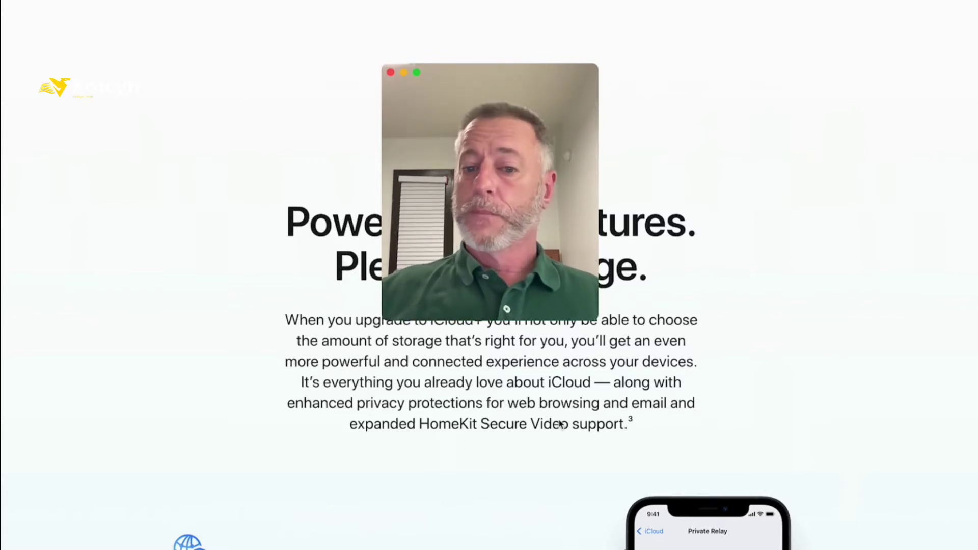
Minimize the webcam window and scroll the iCloud+ page down to the 'Choose the plan' price table
click(403, 73)
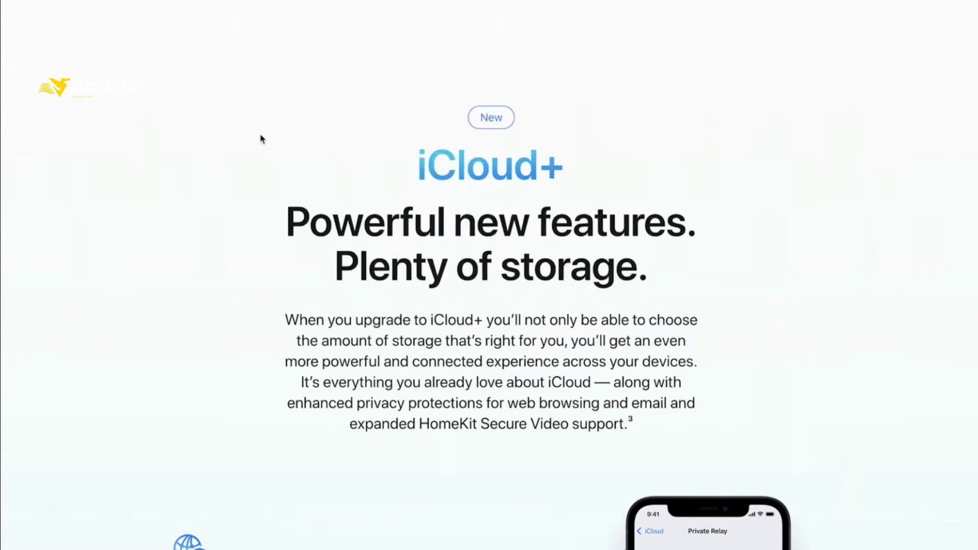
drag(101, 78, 406, 163)
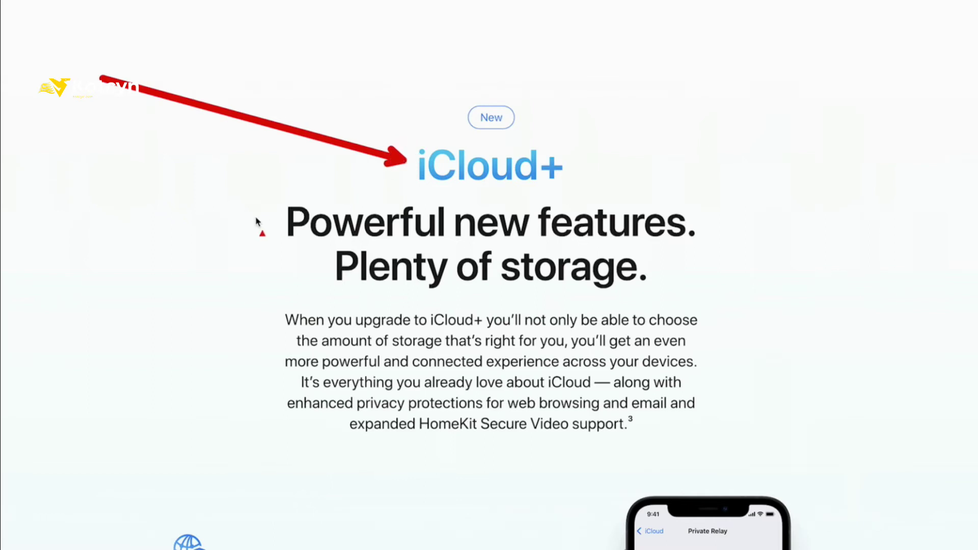
scroll(257, 222, down, 3)
scroll(257, 222, down, 4)
scroll(255, 220, down, 5)
scroll(73, 251, down, 9)
scroll(74, 253, down, 5)
scroll(74, 253, down, 14)
scroll(74, 253, down, 16)
scroll(73, 253, down, 10)
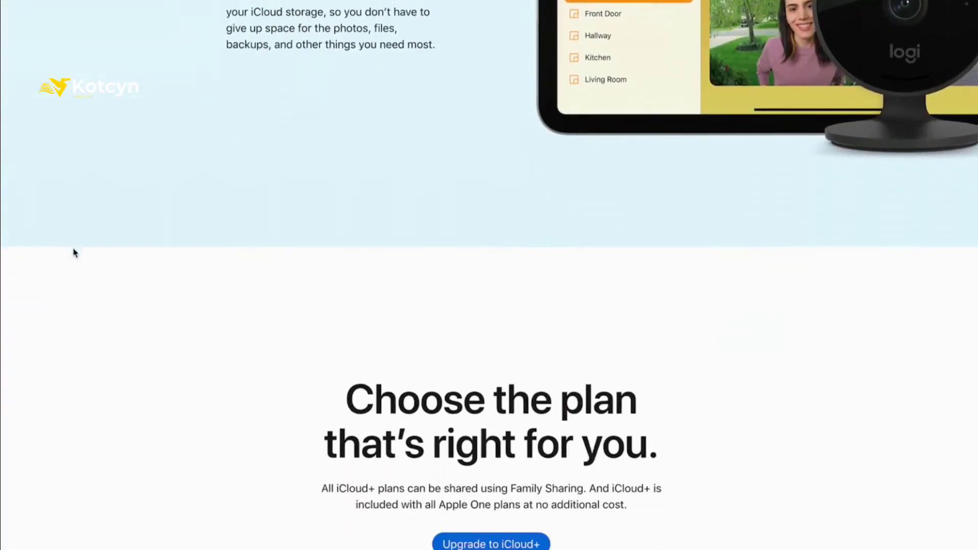
scroll(74, 254, down, 3)
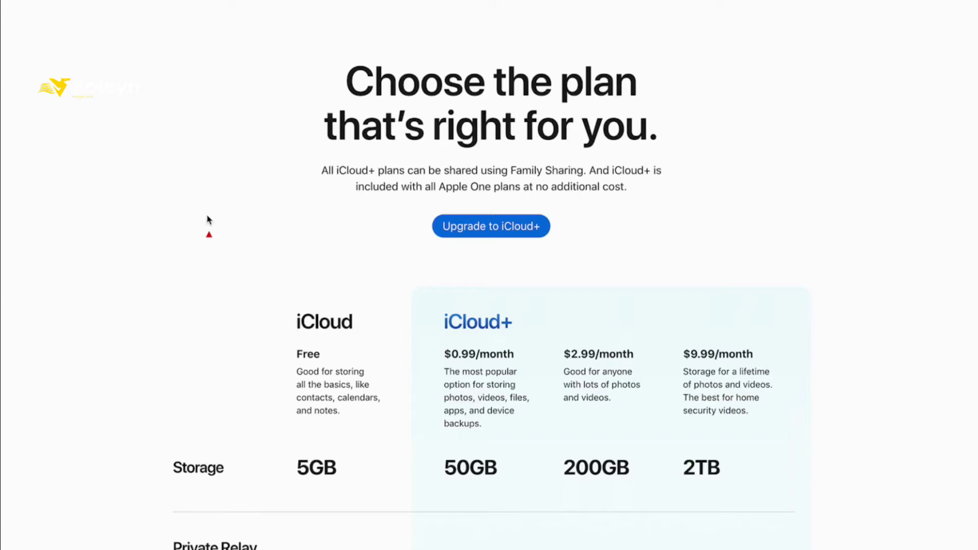
mouse_move(224, 216)
mouse_down()
mouse_move(390, 313)
mouse_move(434, 318)
mouse_up()
drag(317, 489, 423, 489)
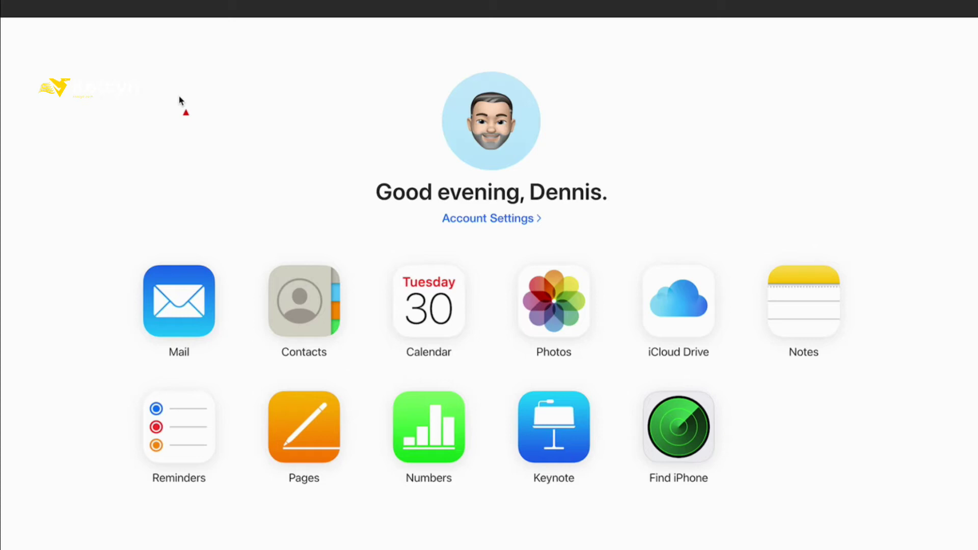
Open the Mail app from the iCloud.com home page to show the 8-message Inbox
drag(179, 98, 182, 249)
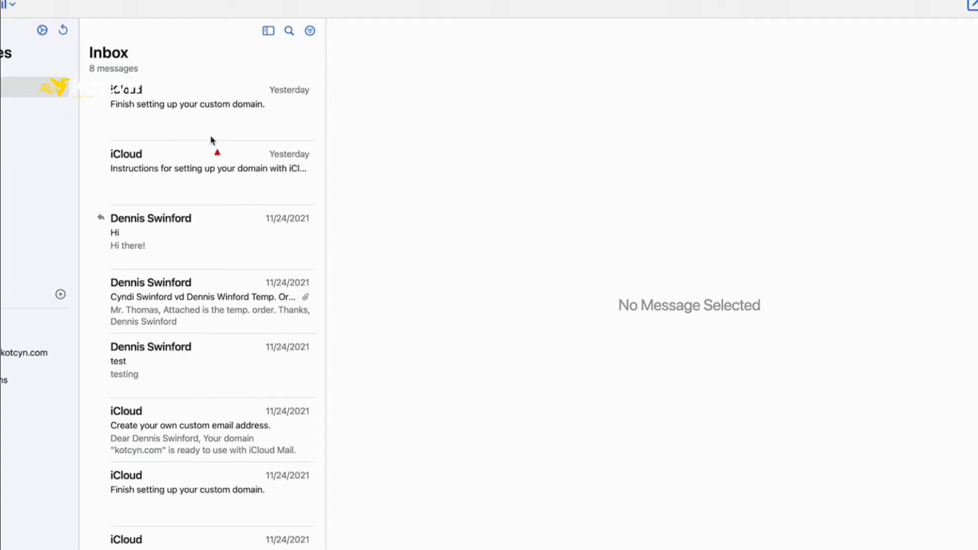
mouse_move(136, 177)
mouse_down()
mouse_move(50, 39)
mouse_move(53, 48)
mouse_up()
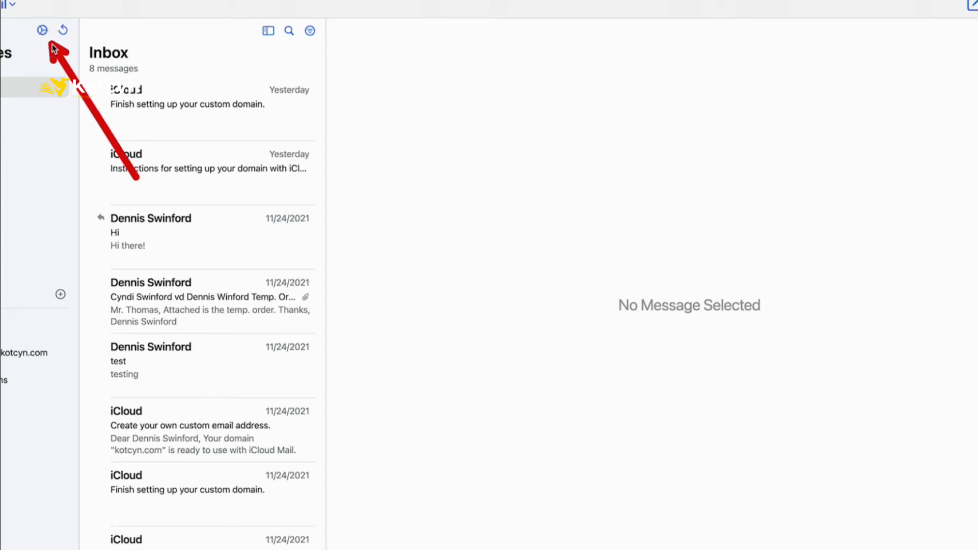
Open Mail Preferences and switch to Accounts to see the Custom Email Domain section
click(42, 30)
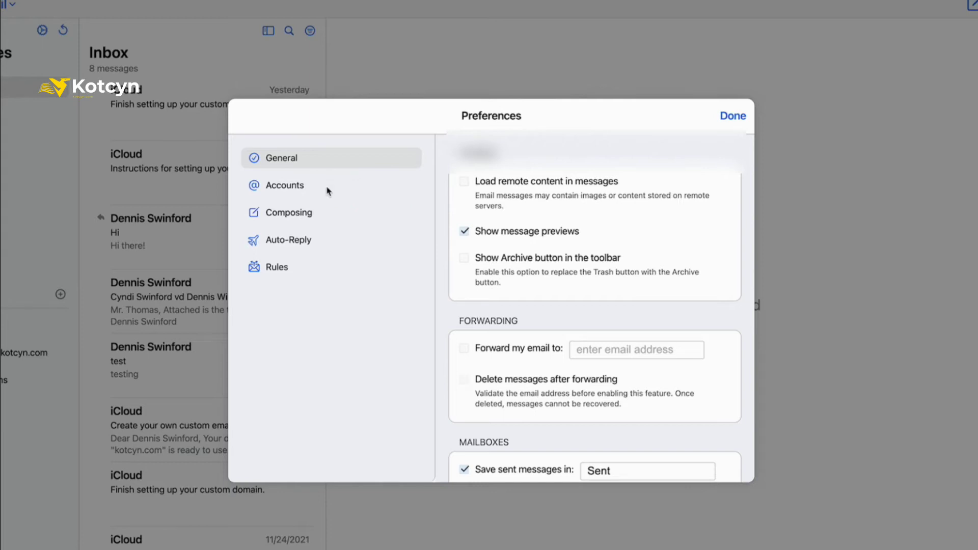
click(285, 186)
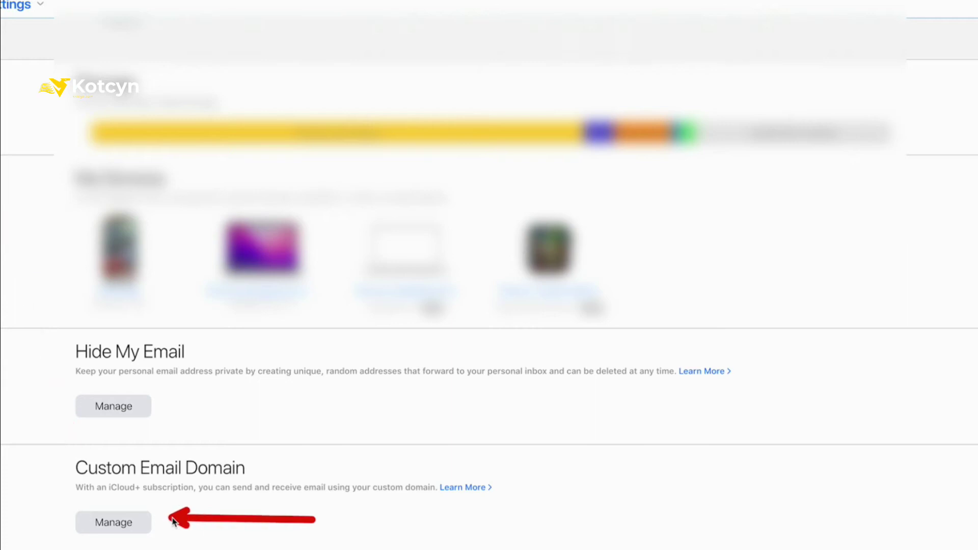
Open Manage under Custom Email Domain to list the existing kotcyn.com domain
click(127, 518)
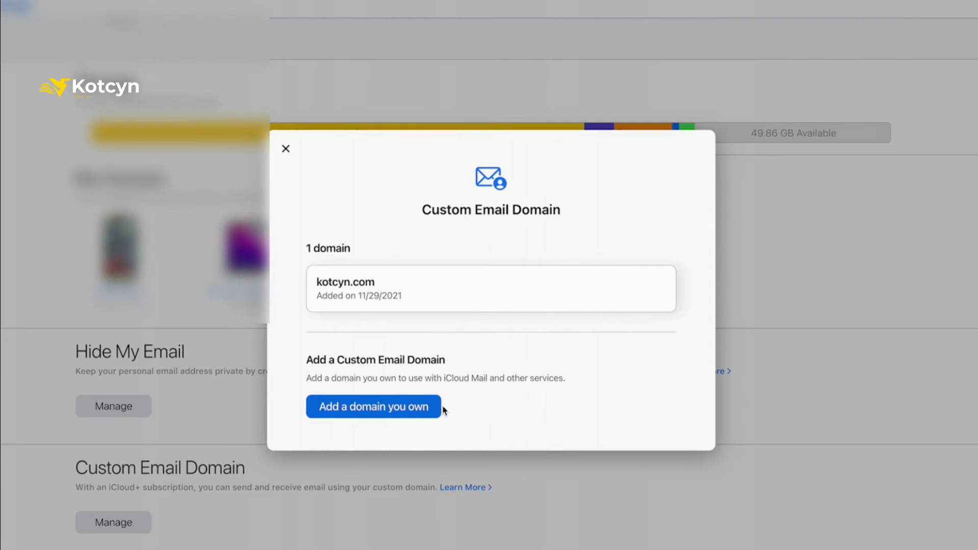
Start adding a domain you own and set it to be used by Only You
click(400, 407)
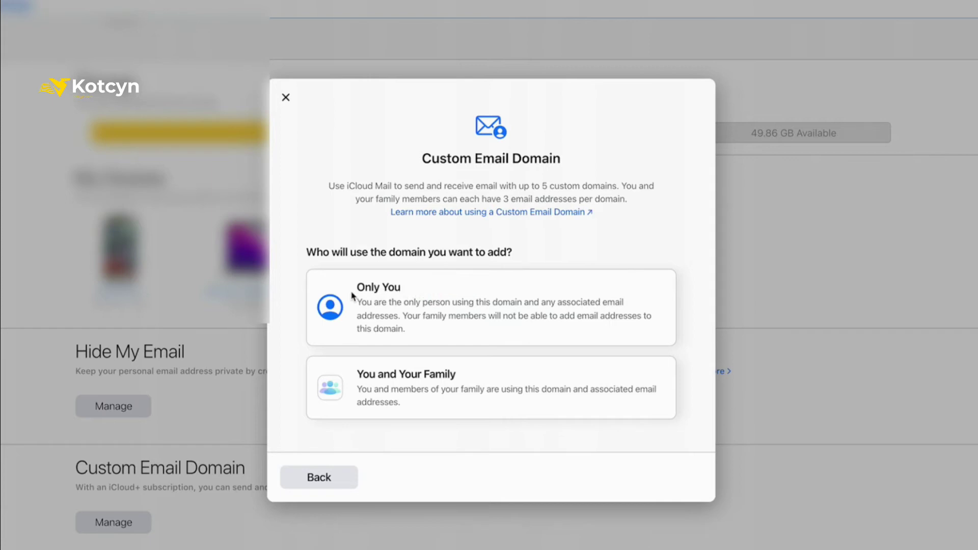
click(335, 305)
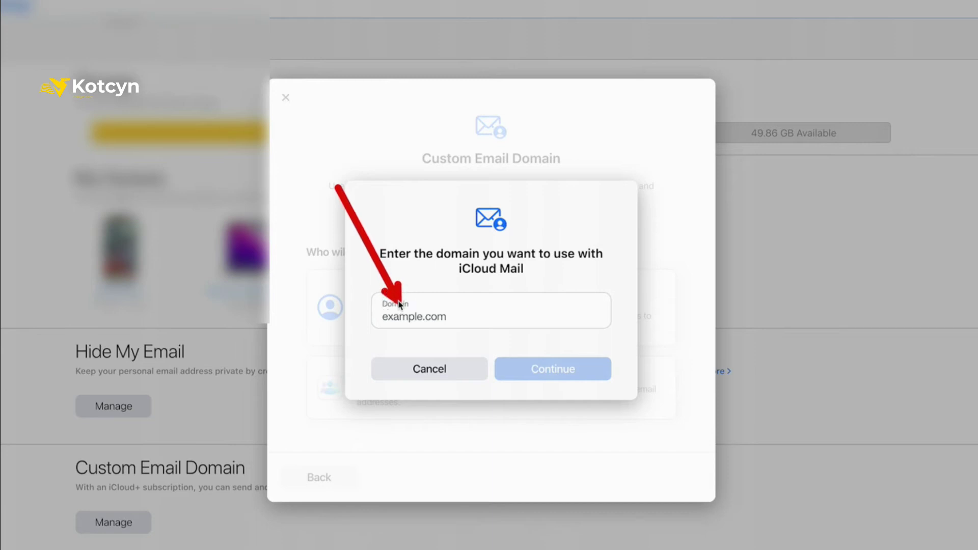
Enter digitalstorm.io as the domain and continue to its setup steps
click(406, 320)
click(410, 321)
text(d)
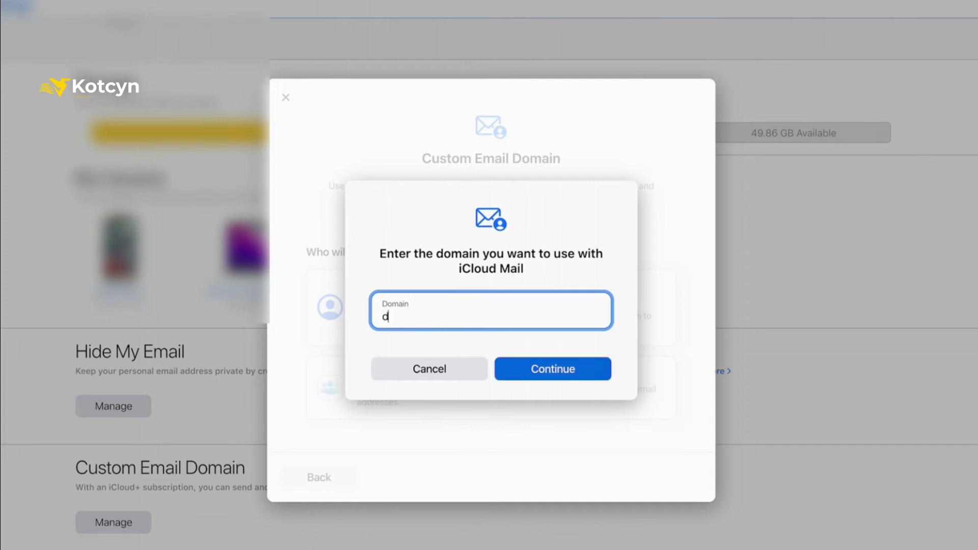
text(igitalstorm.io)
click(564, 375)
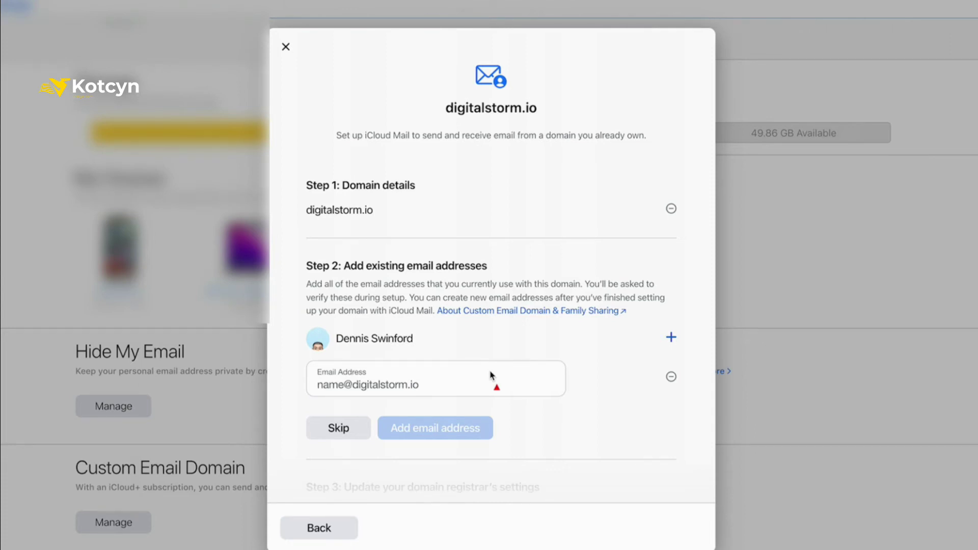
Skip existing addresses, show the required DNS records, and copy the MX value mx01.mail.icloud.com
click(346, 429)
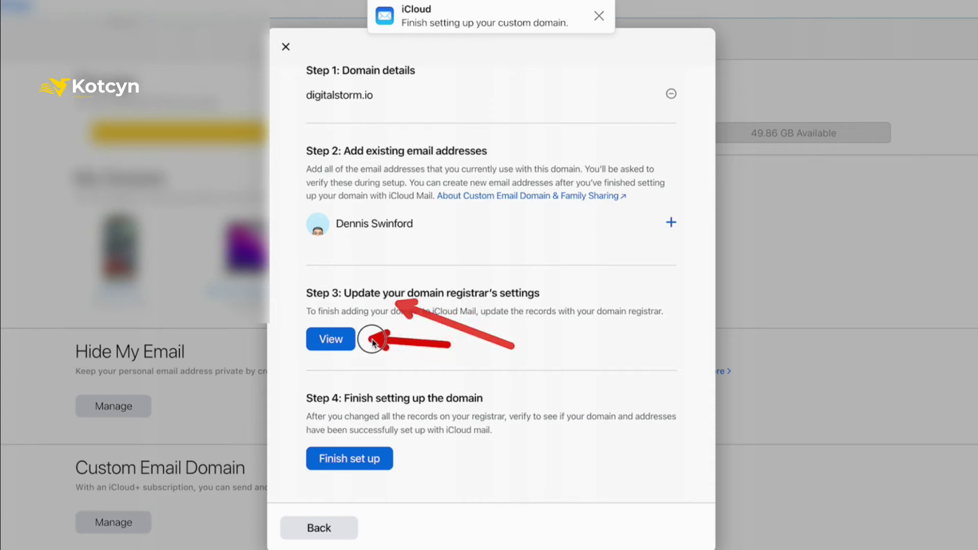
click(346, 339)
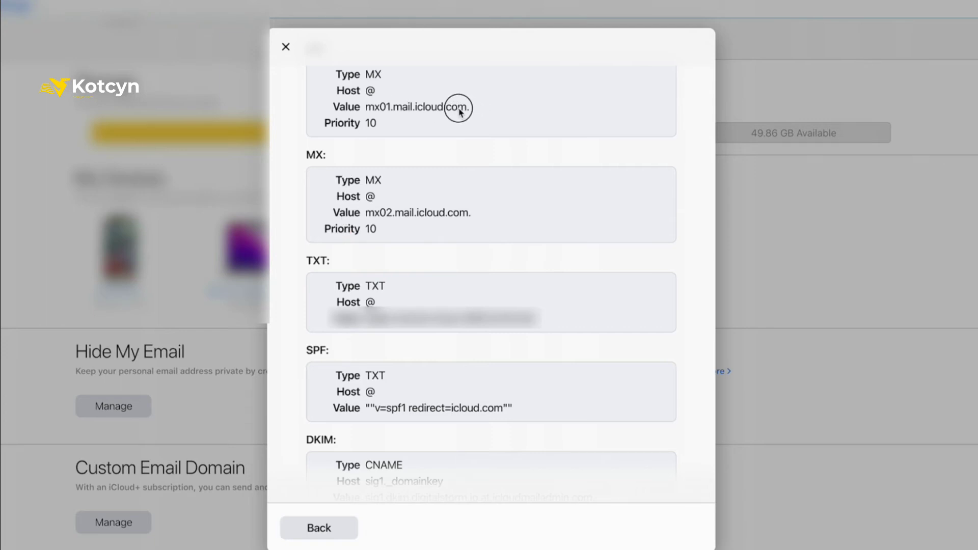
drag(472, 112, 365, 107)
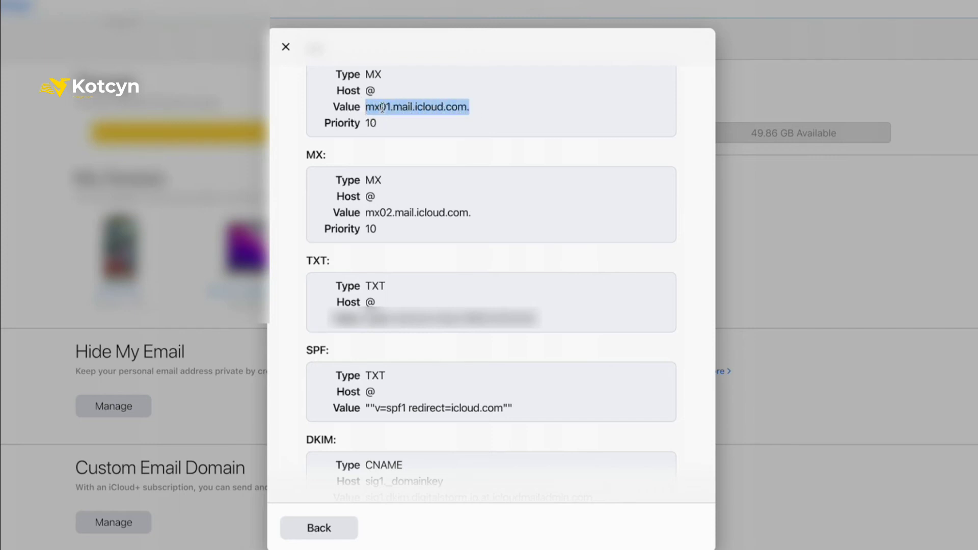
right_click(382, 108)
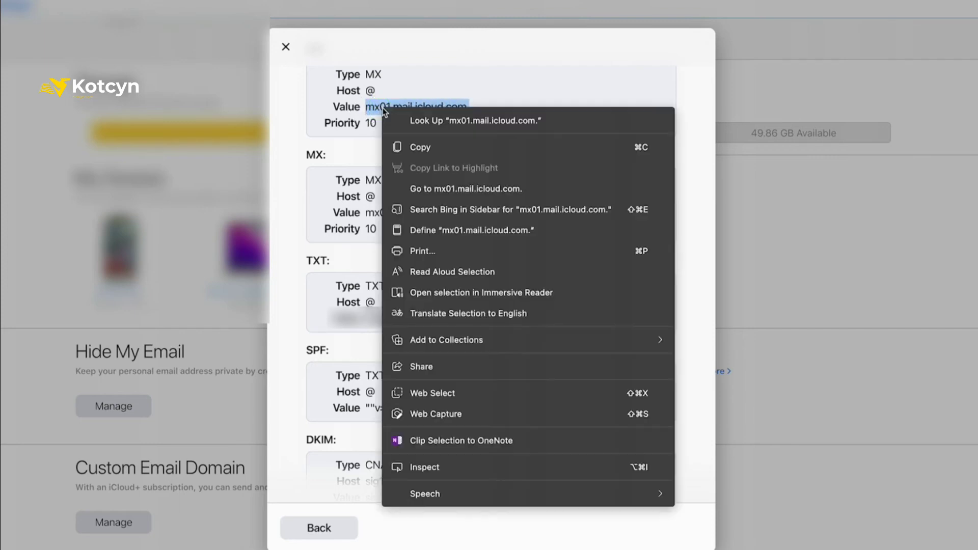
click(417, 148)
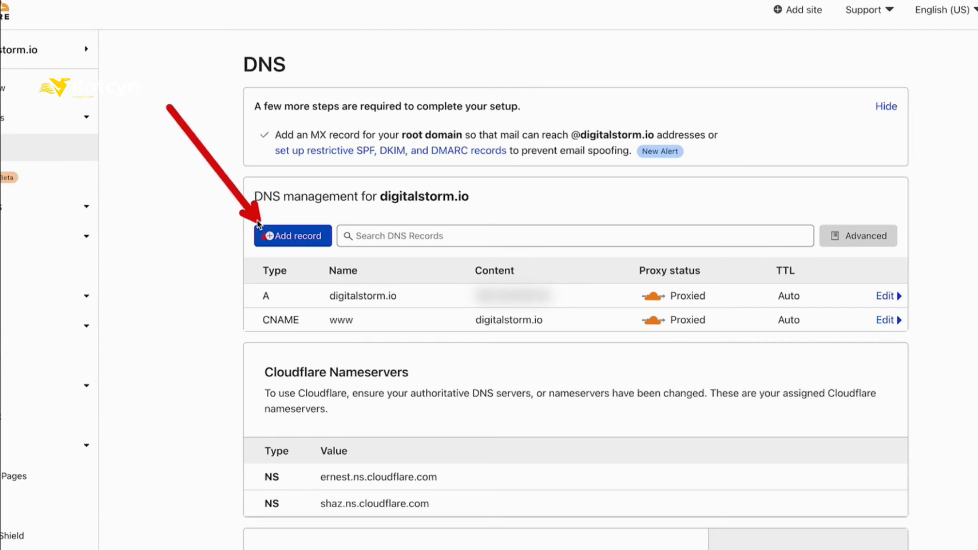
Add a new DNS record for digitalstorm.io in Cloudflare with type MX
click(277, 238)
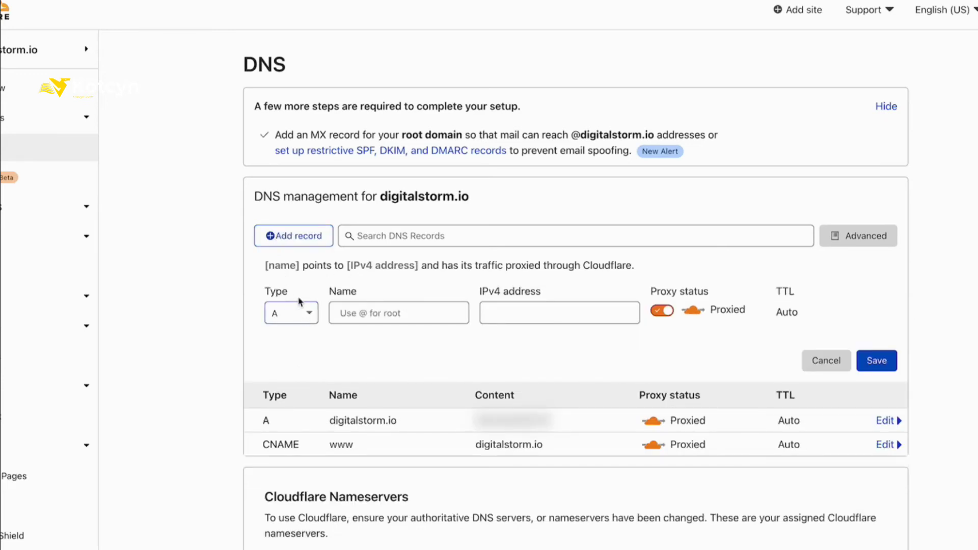
click(308, 312)
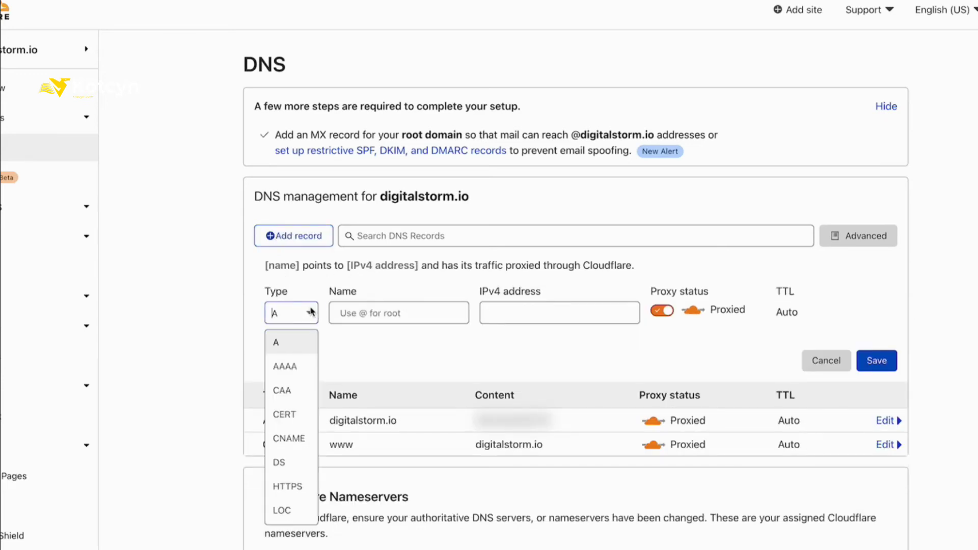
scroll(289, 357, down, 3)
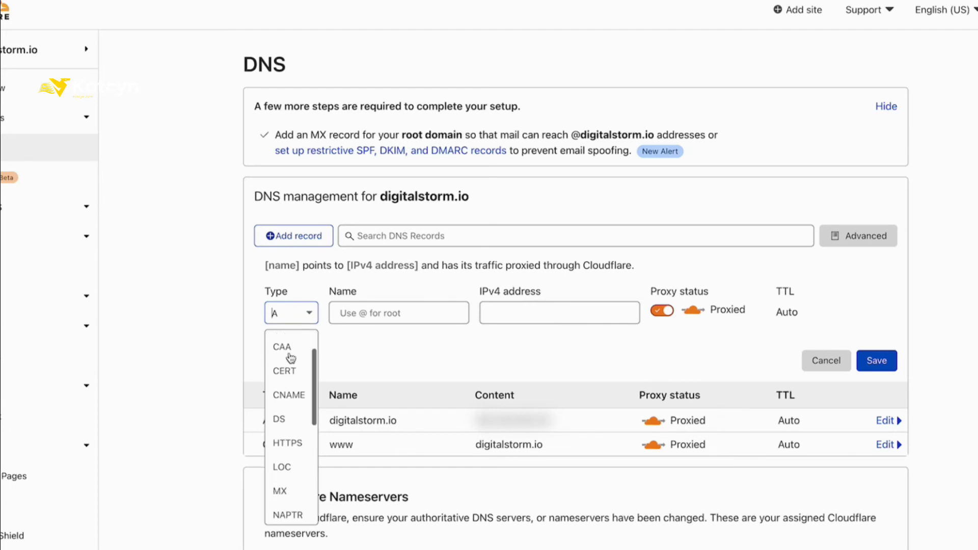
scroll(289, 364, down, 1)
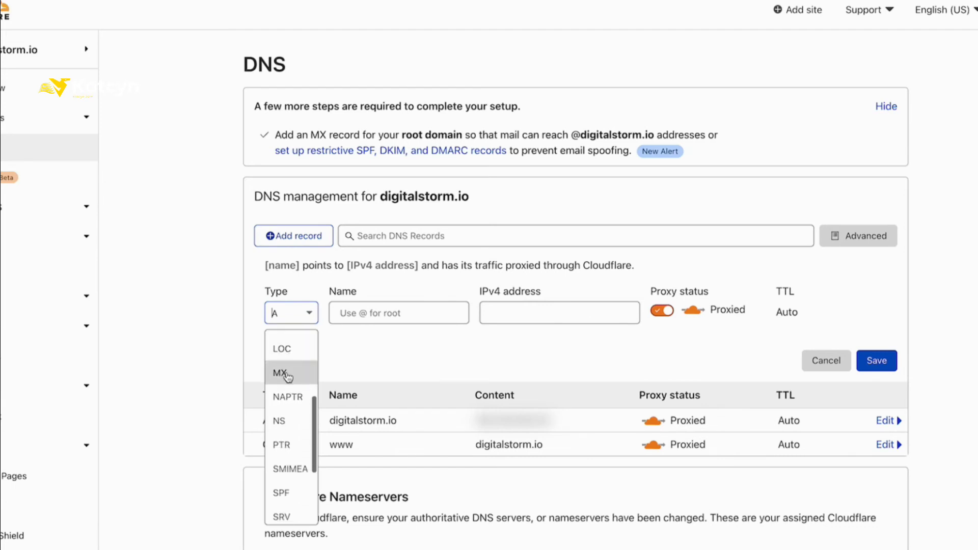
click(285, 374)
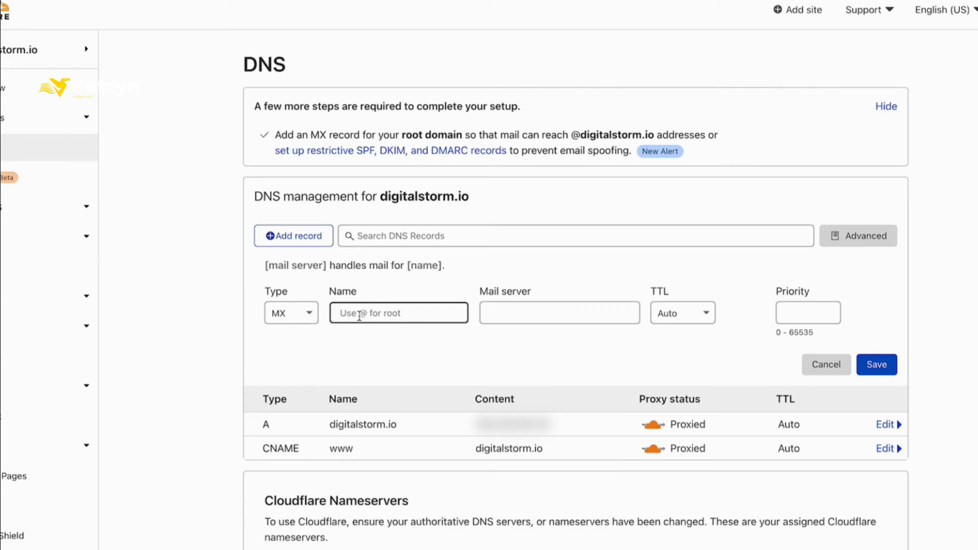
Save the MX record with name @, mail server mx01.mail.icloud.com. and priority 10
text(@)
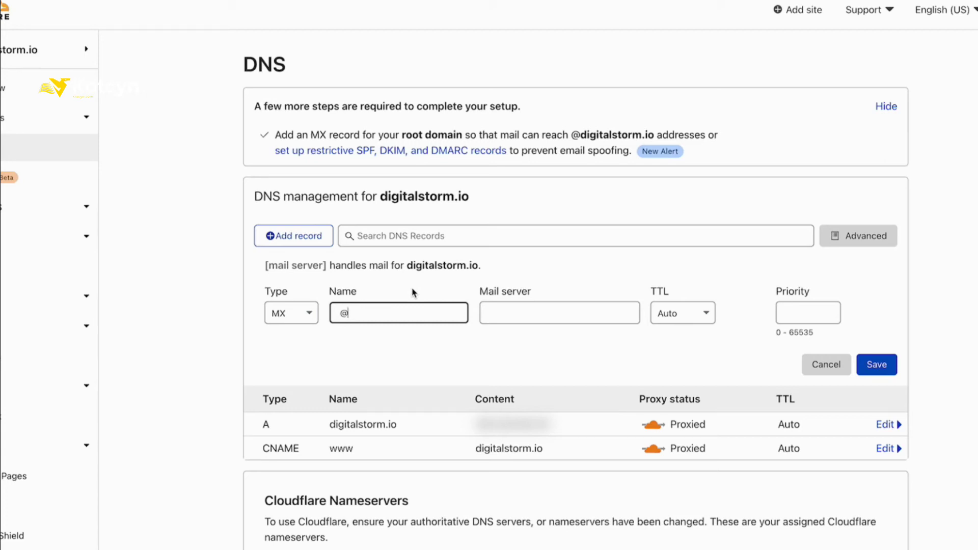
drag(414, 353, 424, 288)
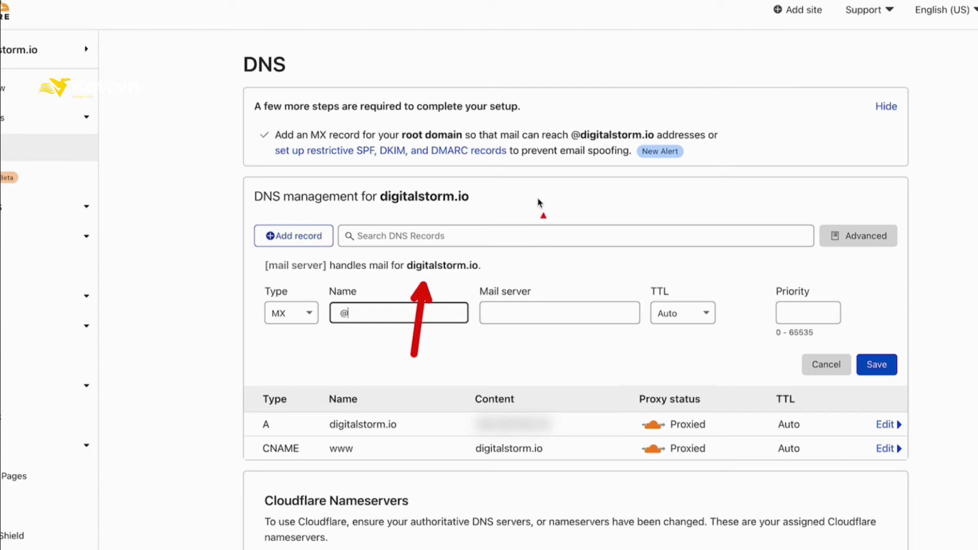
mouse_move(539, 202)
mouse_down()
mouse_move(528, 280)
mouse_move(539, 293)
mouse_up()
mouse_move(637, 224)
mouse_down()
mouse_move(658, 225)
mouse_move(757, 297)
mouse_up()
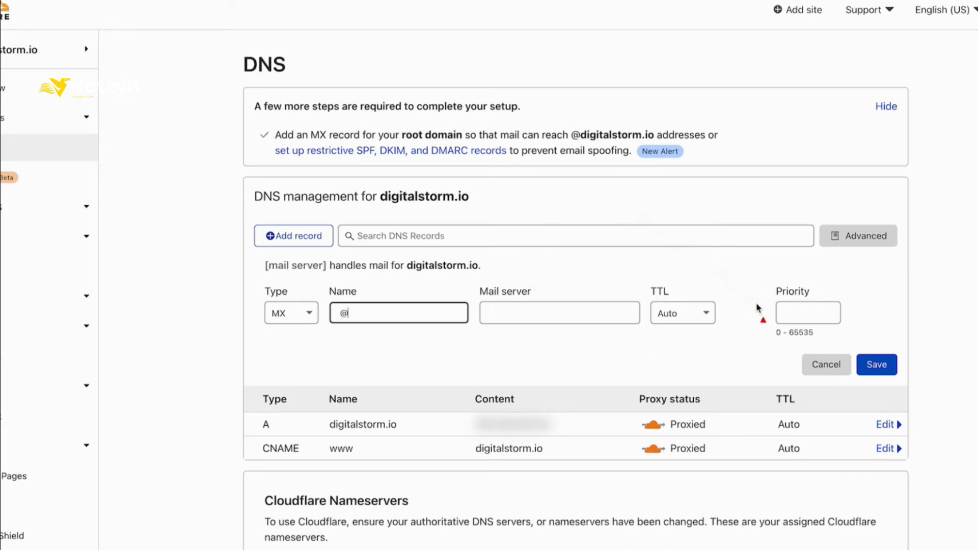
drag(974, 425, 910, 379)
right_click(550, 312)
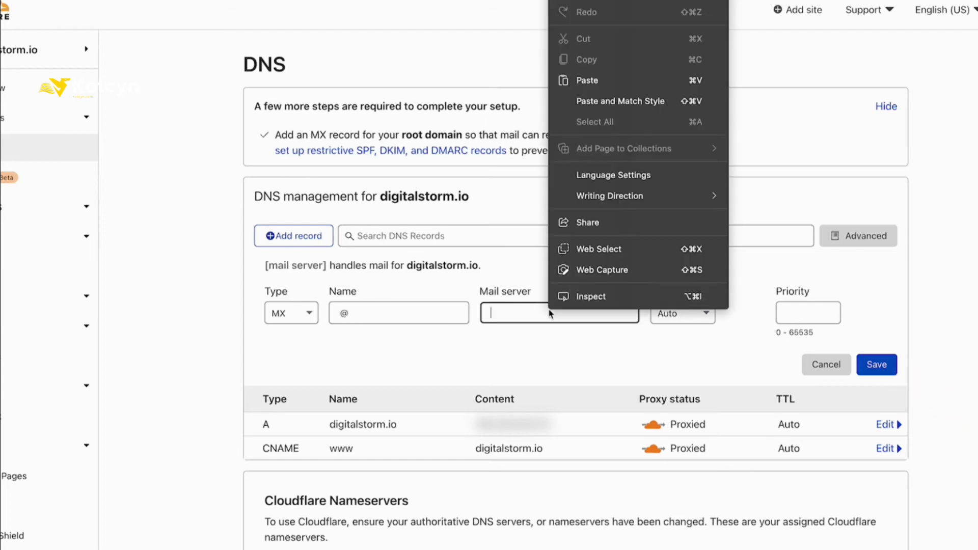
click(579, 82)
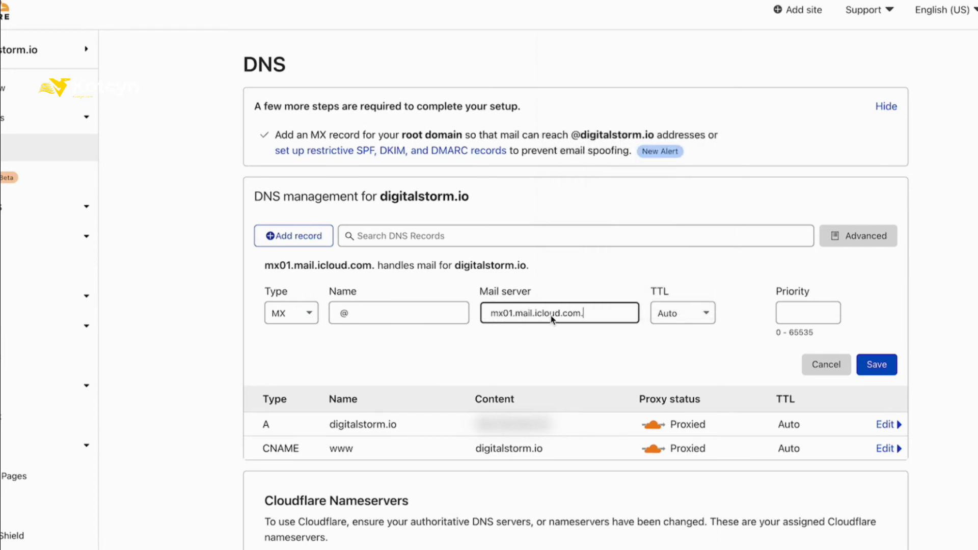
click(828, 314)
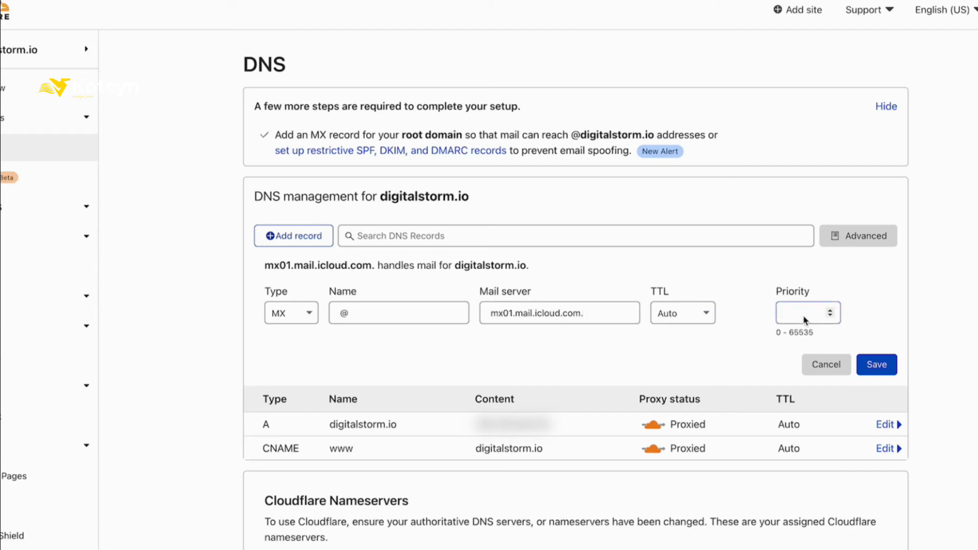
text(10)
click(878, 369)
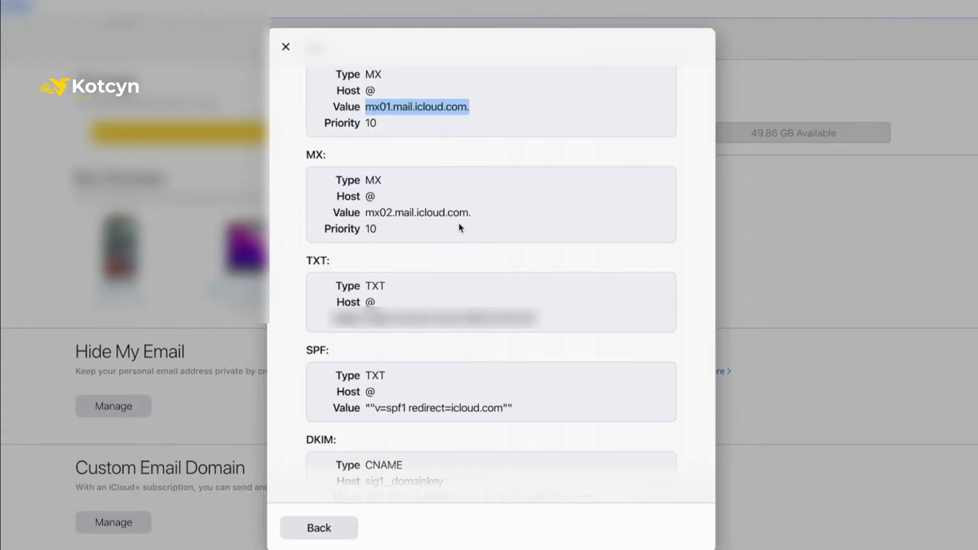
Select and copy mx02.mail.icloud.com. from iCloud's required DNS records list
click(464, 220)
drag(471, 218, 361, 213)
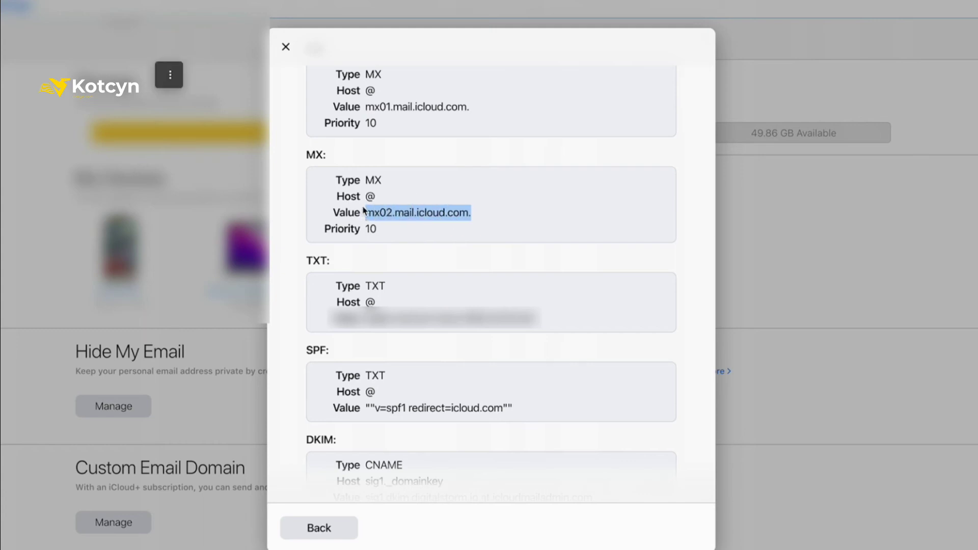
right_click(401, 216)
click(426, 235)
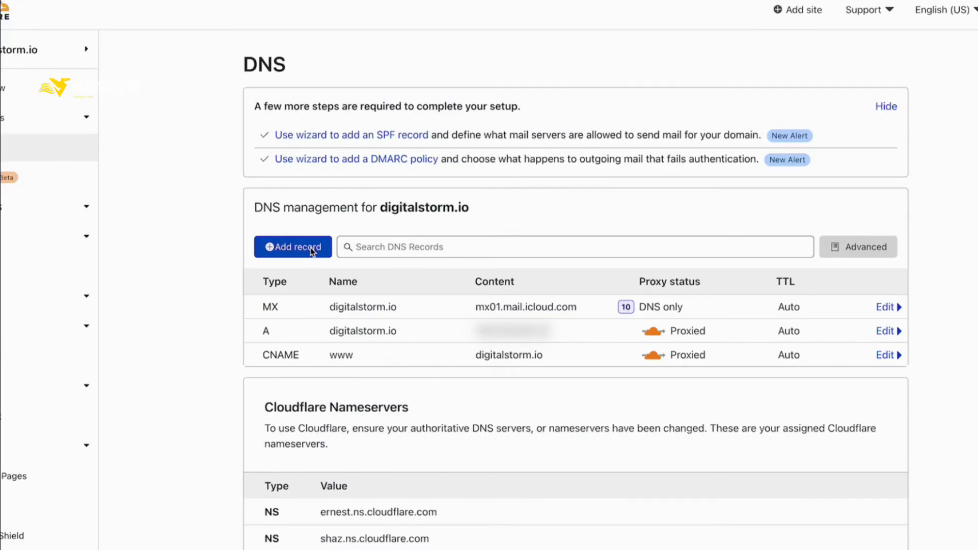
Add an MX record with name @ pointing to mx02.mail.icloud.com, priority 10
click(312, 251)
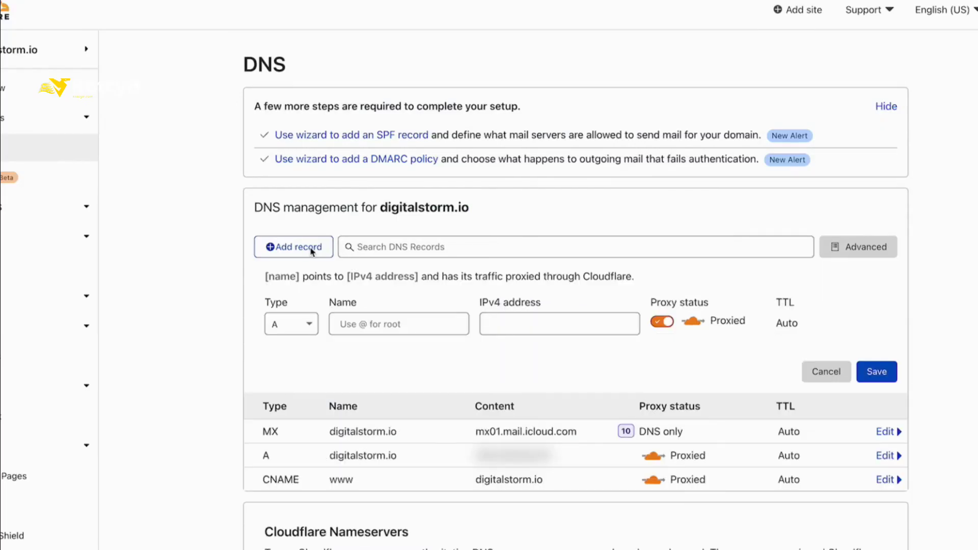
click(302, 327)
scroll(302, 328, down, 2)
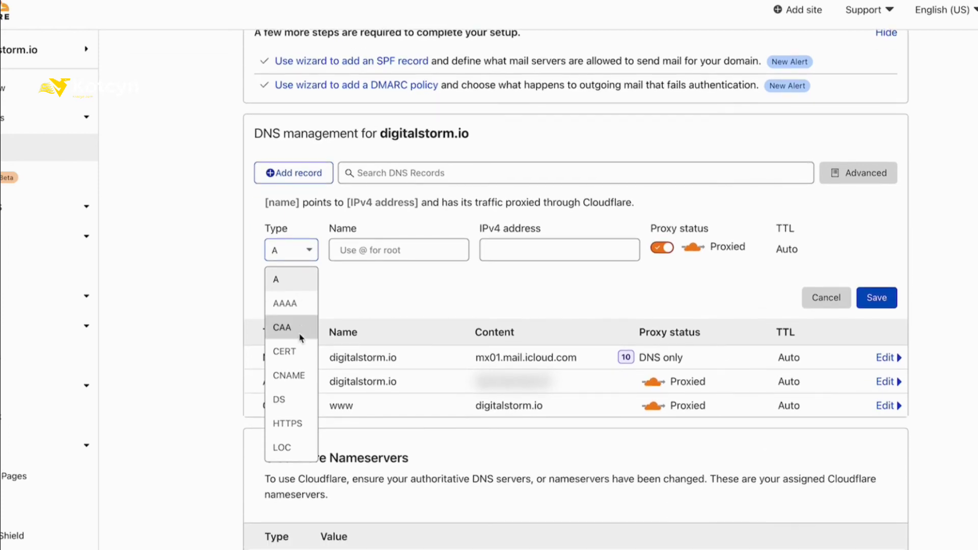
scroll(299, 358, down, 3)
click(291, 359)
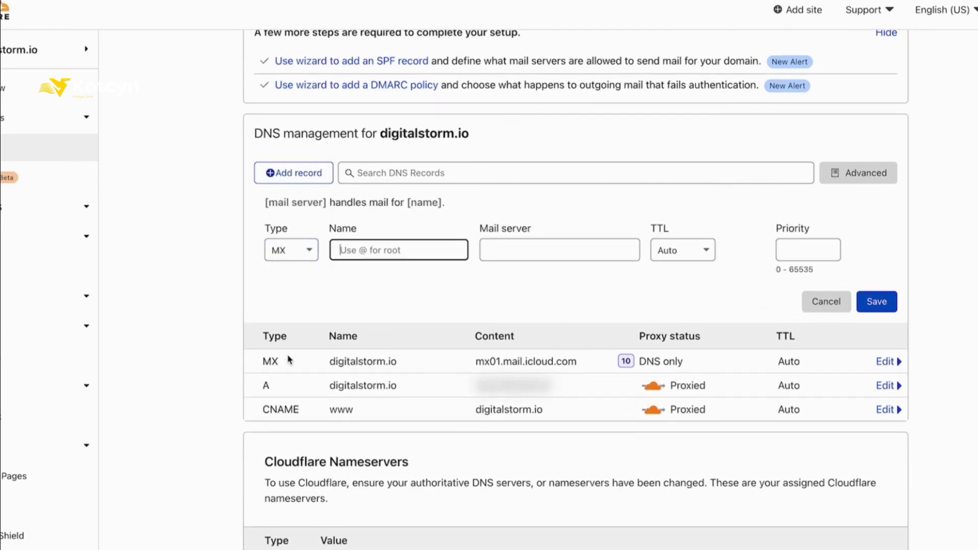
text(@)
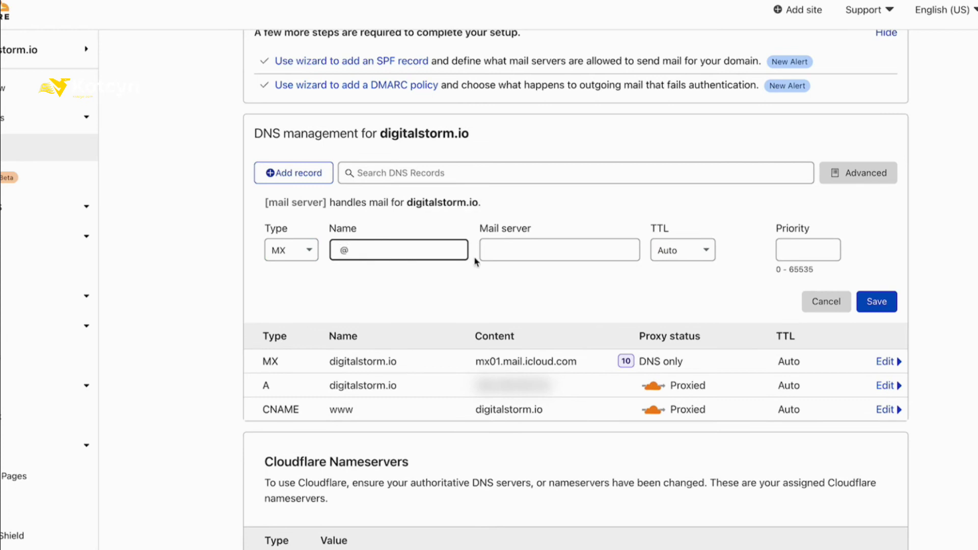
right_click(515, 254)
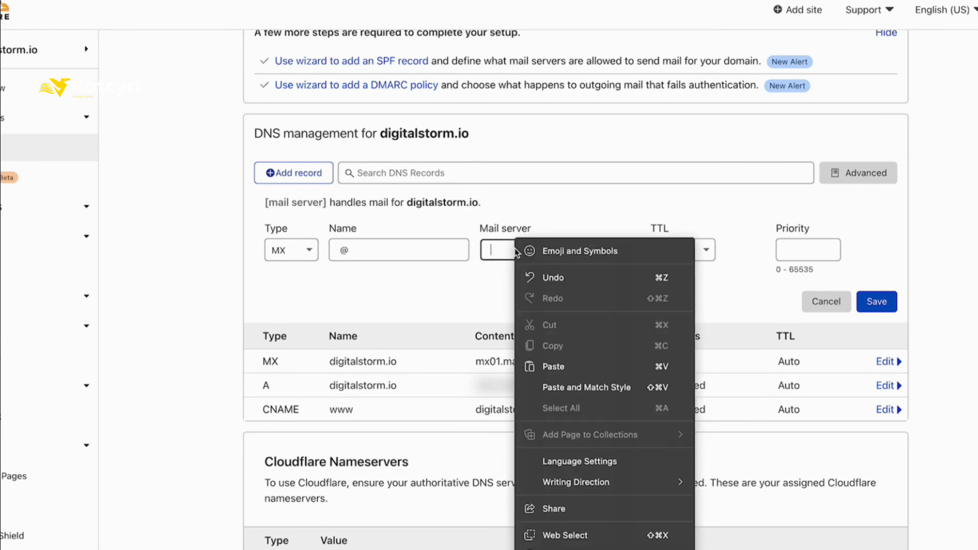
click(555, 367)
click(781, 249)
text(10)
click(886, 301)
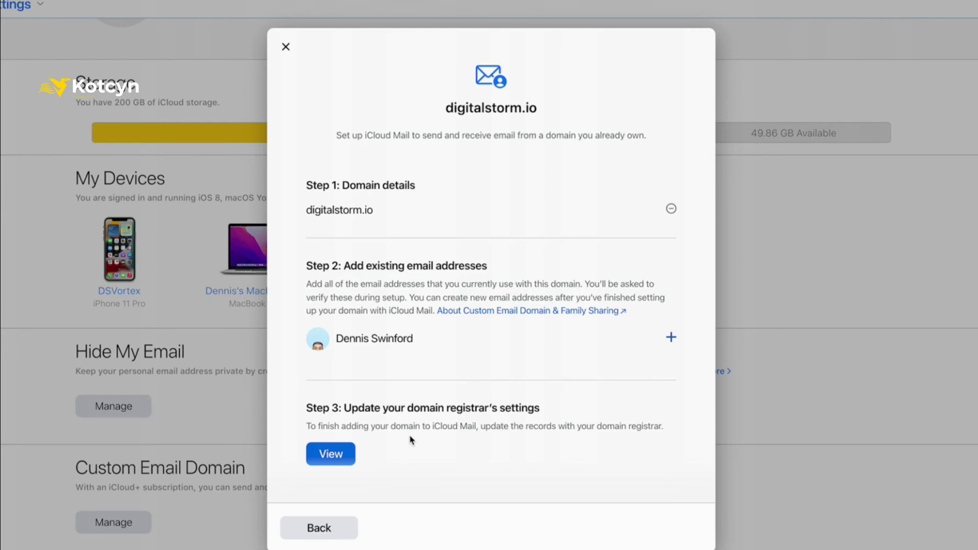
Finish the digitalstorm.io setup and confirm the domain records have been updated
scroll(410, 438, down, 5)
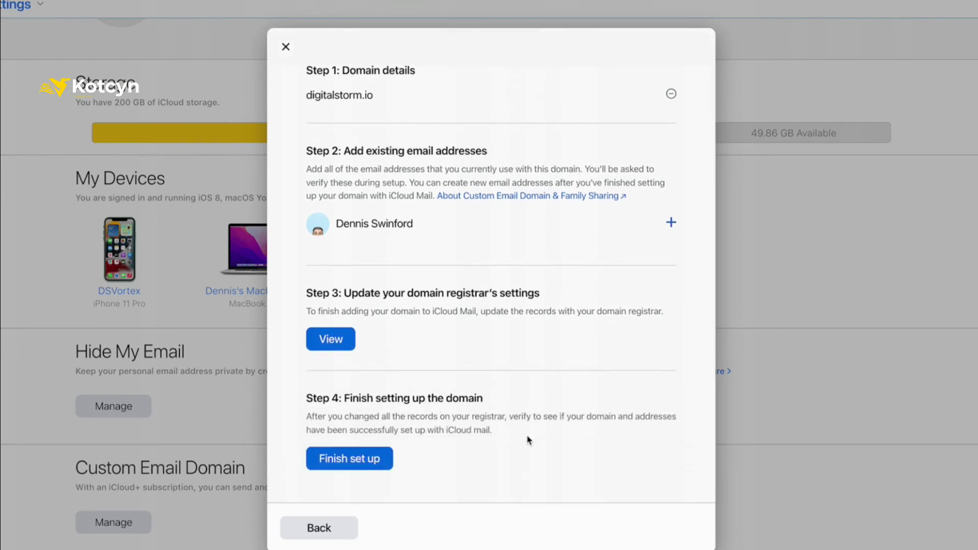
drag(528, 439, 461, 403)
drag(480, 469, 427, 461)
click(362, 461)
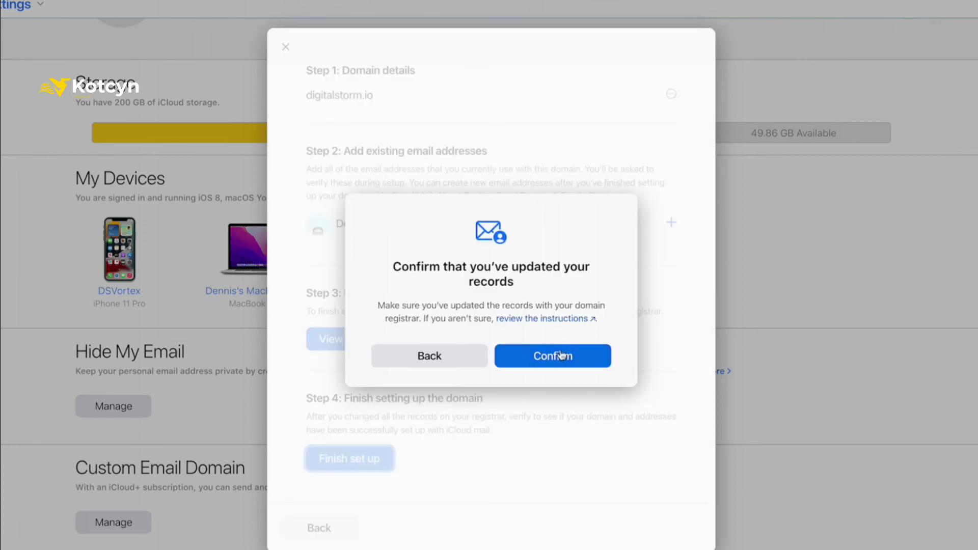
click(561, 356)
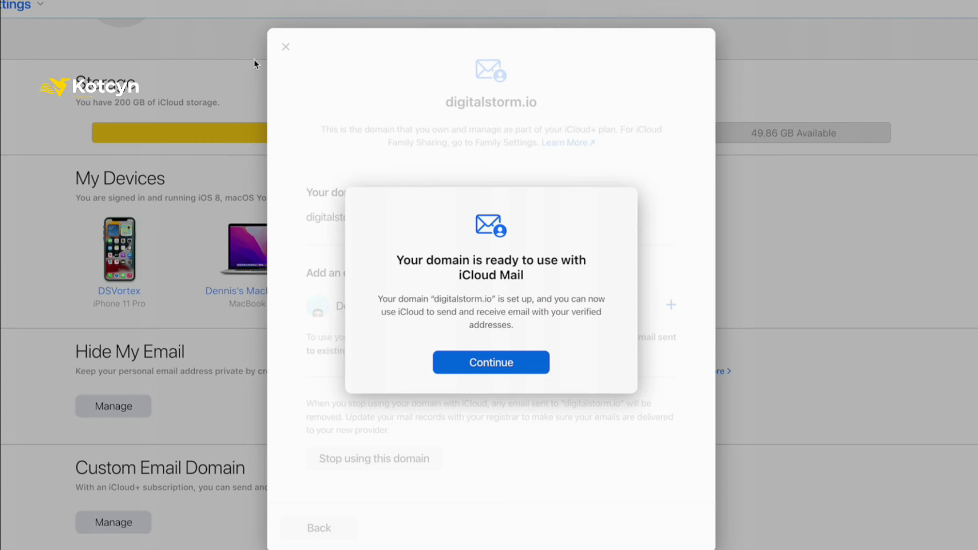
drag(255, 64, 390, 222)
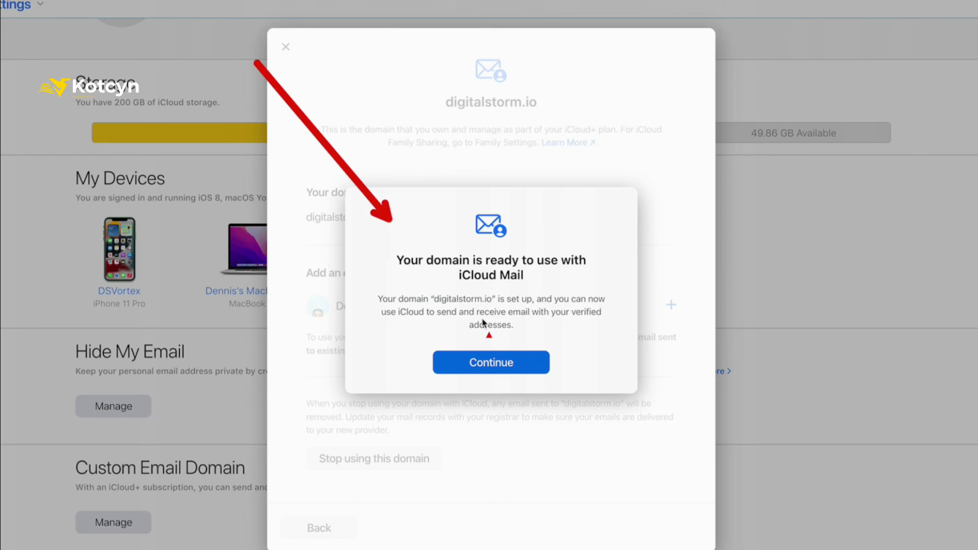
Dismiss the domain-ready confirmation for digitalstorm.io
click(486, 366)
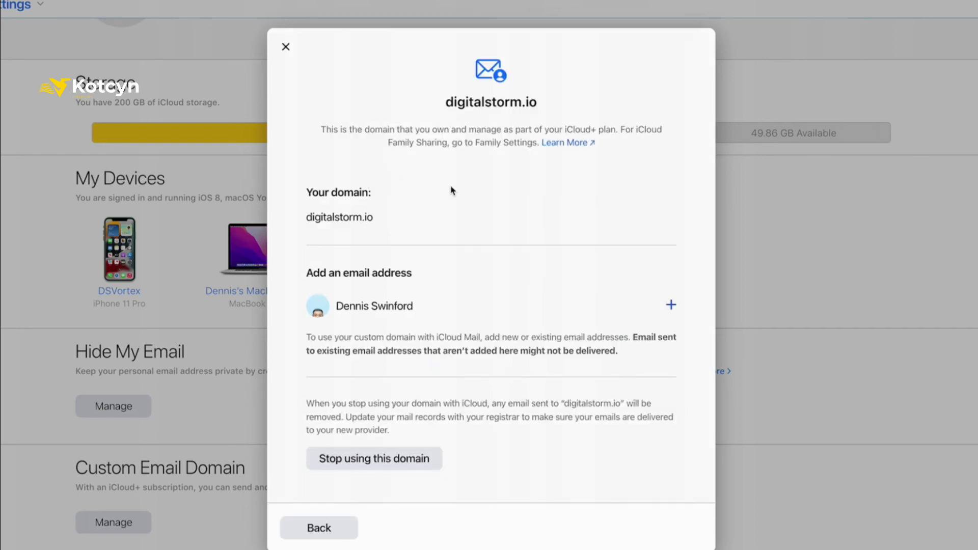
drag(536, 209, 393, 211)
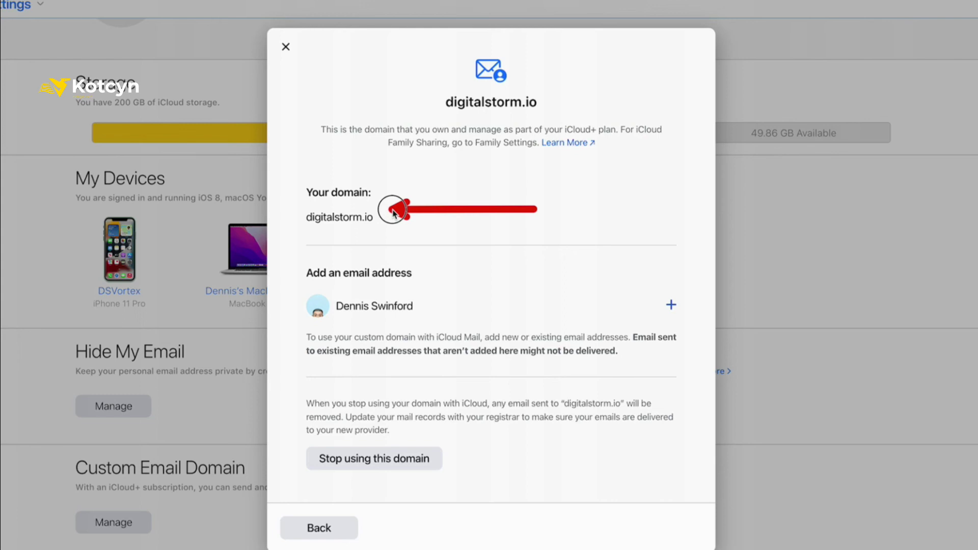
drag(393, 212, 393, 211)
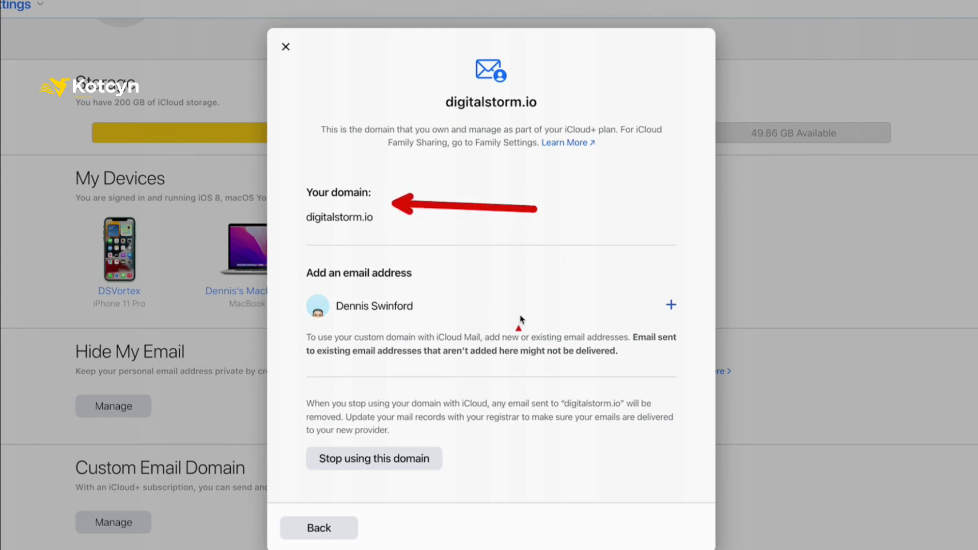
drag(603, 363, 439, 294)
drag(681, 433, 677, 410)
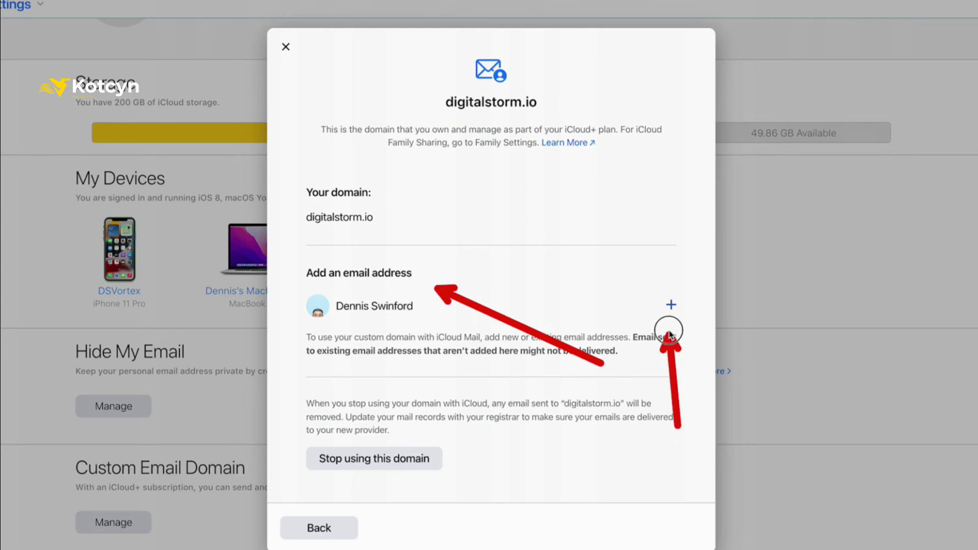
Add a new email address entry and enter the new mailbox address at digitalstorm.io
click(671, 304)
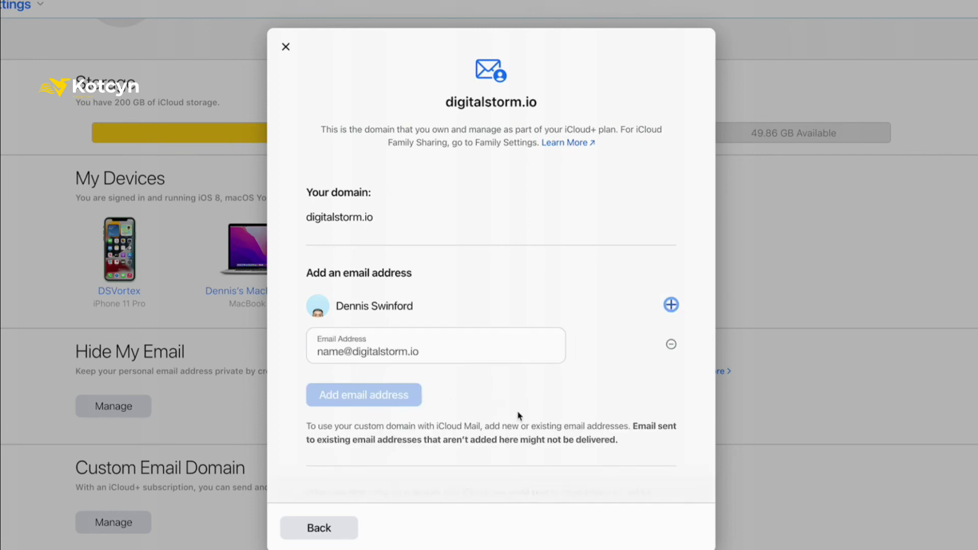
click(415, 363)
click(402, 360)
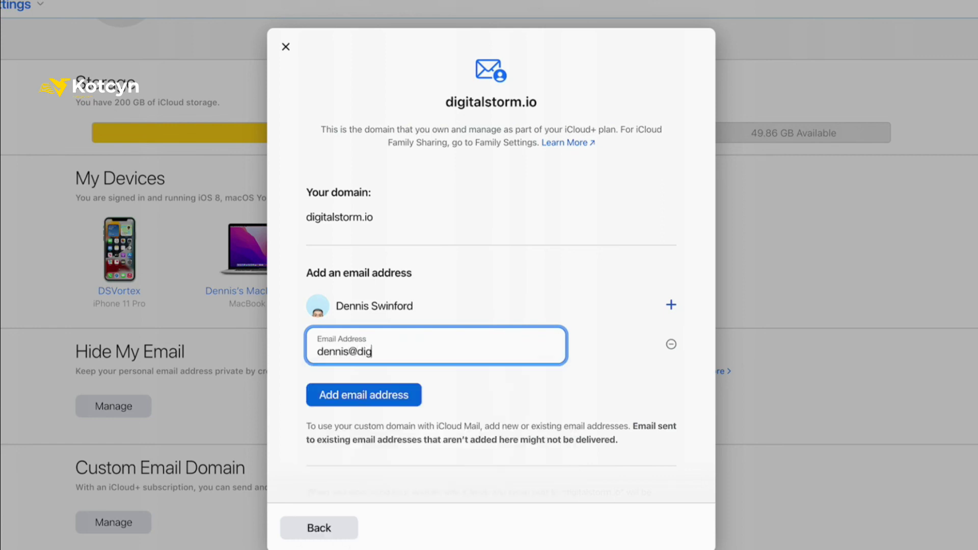
Save the new digitalstorm.io address and allow it to be used with iMessage
click(372, 396)
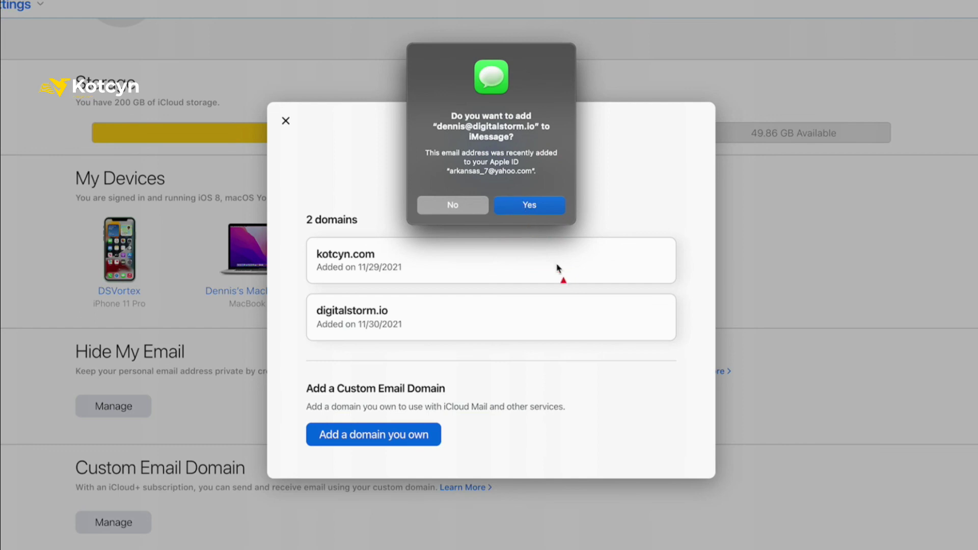
click(567, 319)
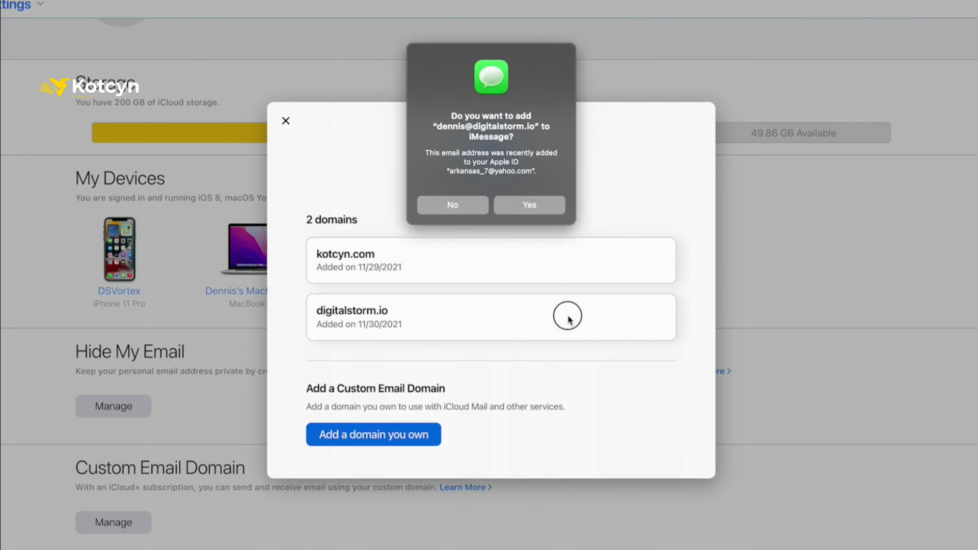
click(528, 204)
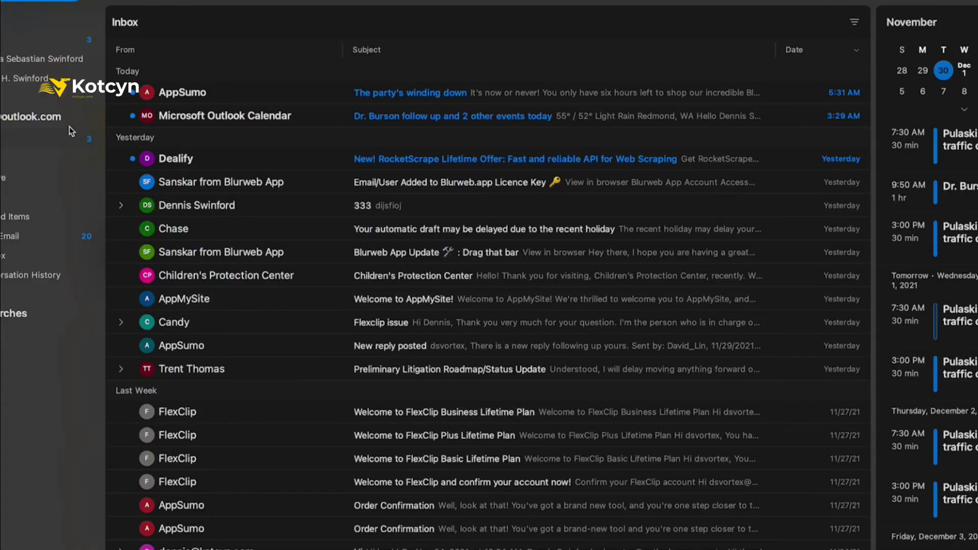
Compose a new email to the digitalstorm.io address, picked from autocomplete, and begin the subject
click(46, 2)
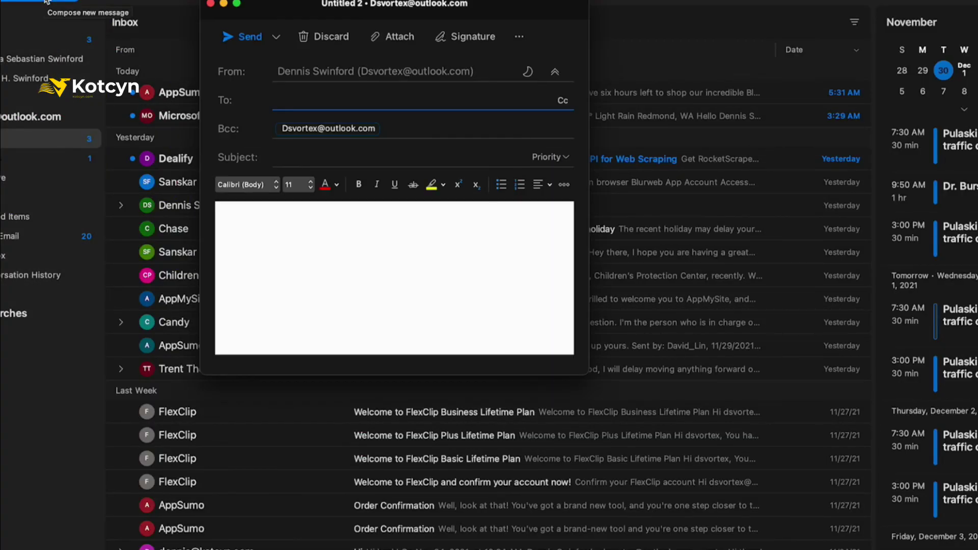
text(denni)
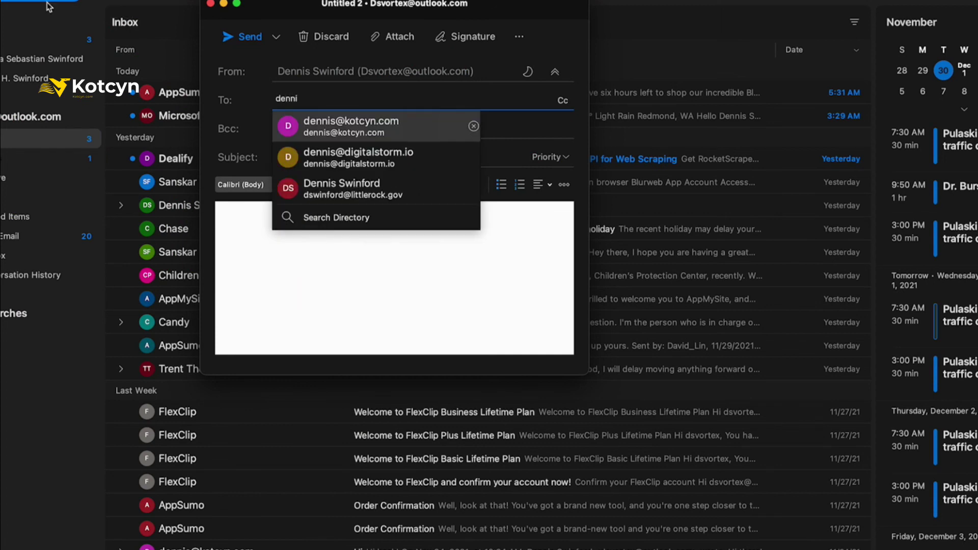
click(369, 148)
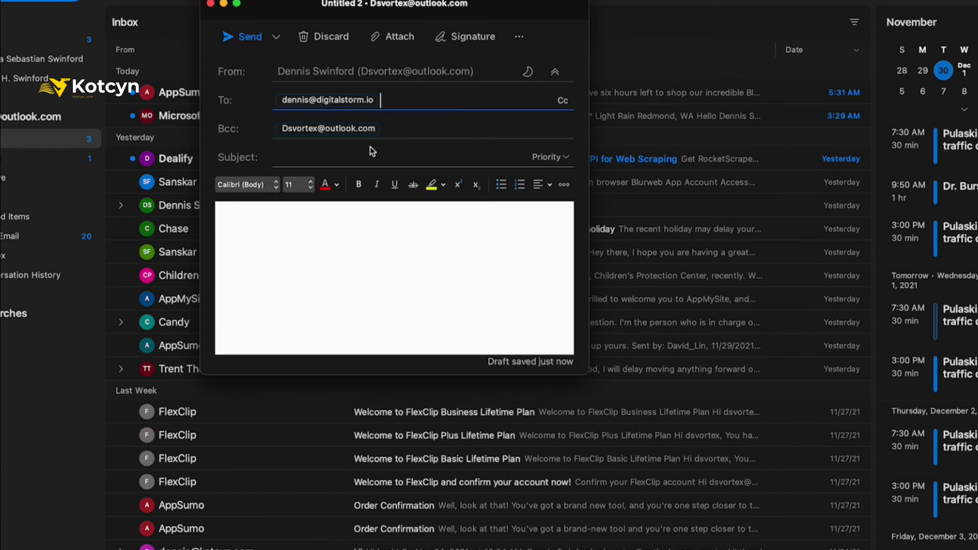
click(334, 155)
text(T)
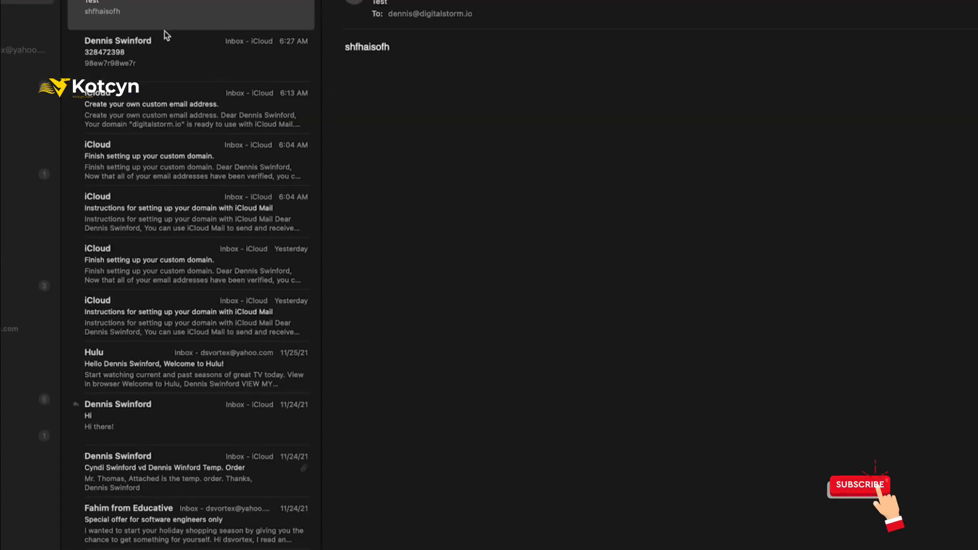
Open the newest test message in the inbox and briefly view the sender's contact options
click(171, 68)
click(170, 67)
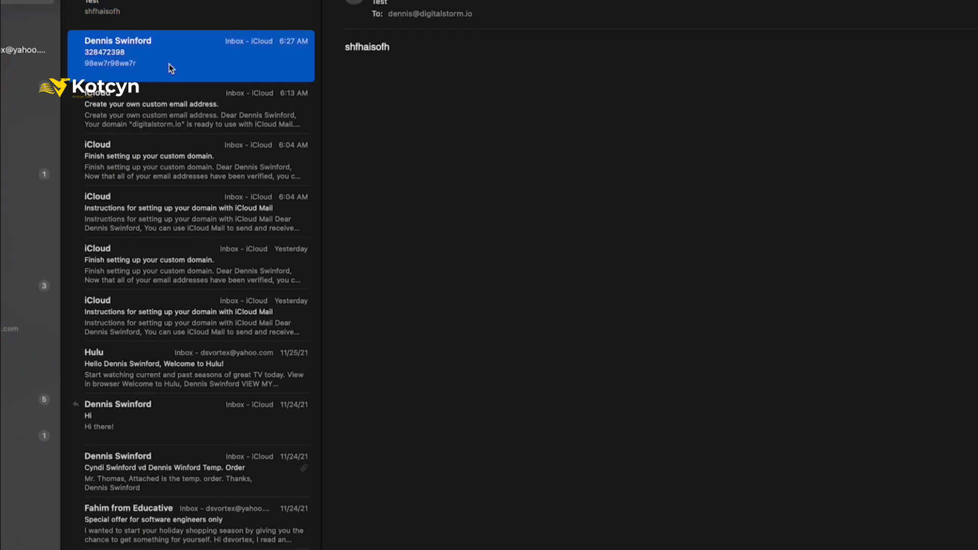
click(413, 61)
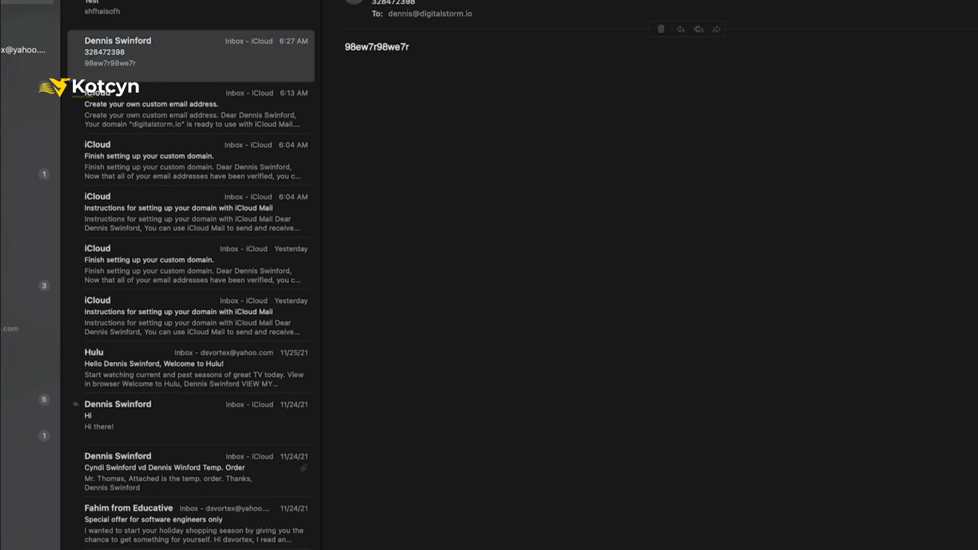
click(442, 2)
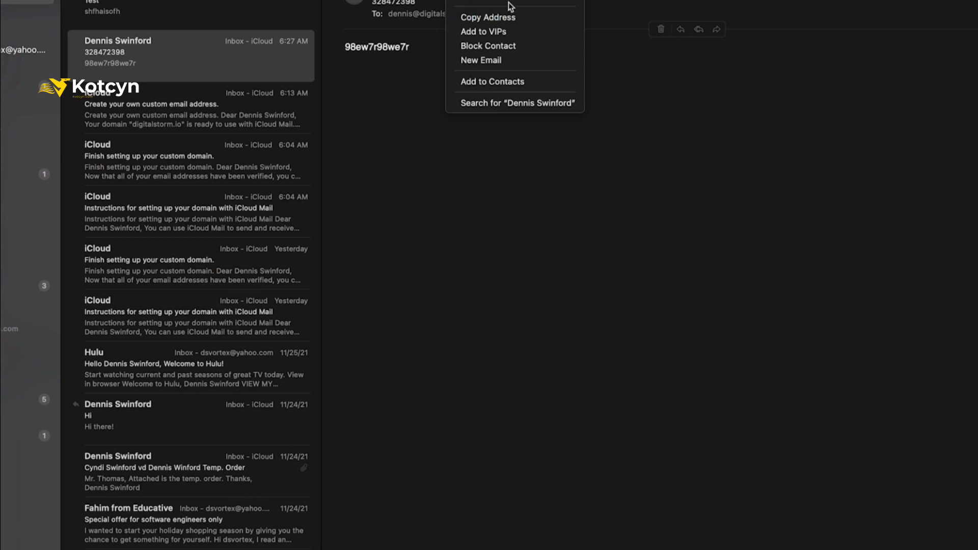
click(415, 53)
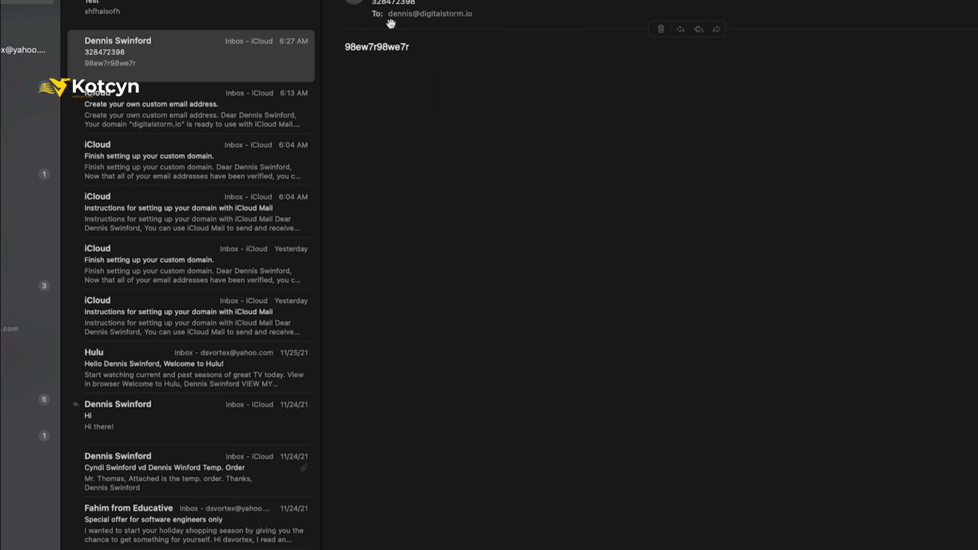